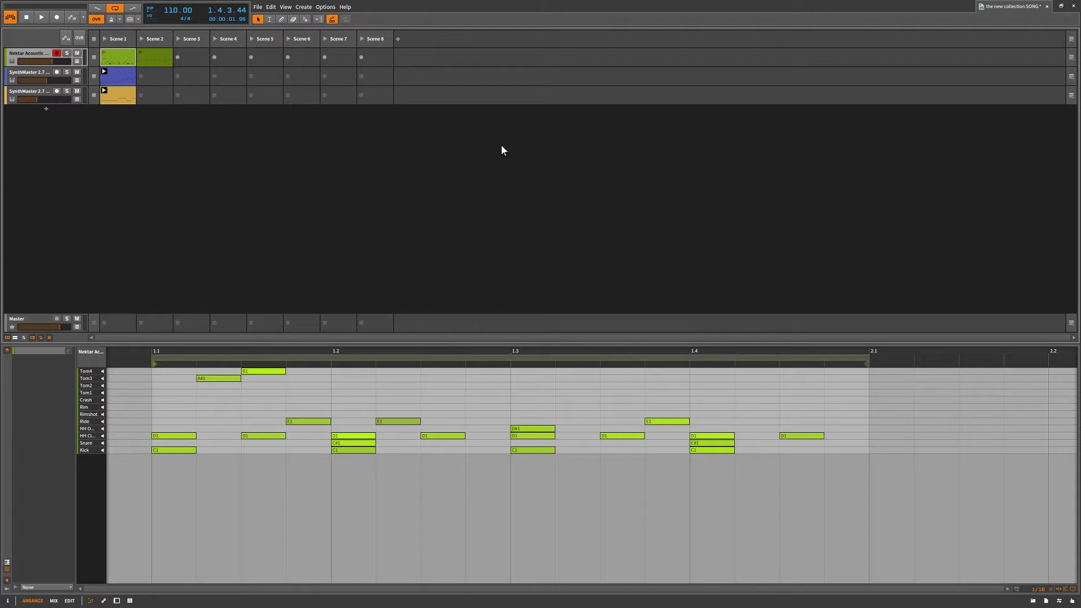
Select the Scene 1 drum clip, then open and close its clip properties panel.
click(144, 54)
click(132, 57)
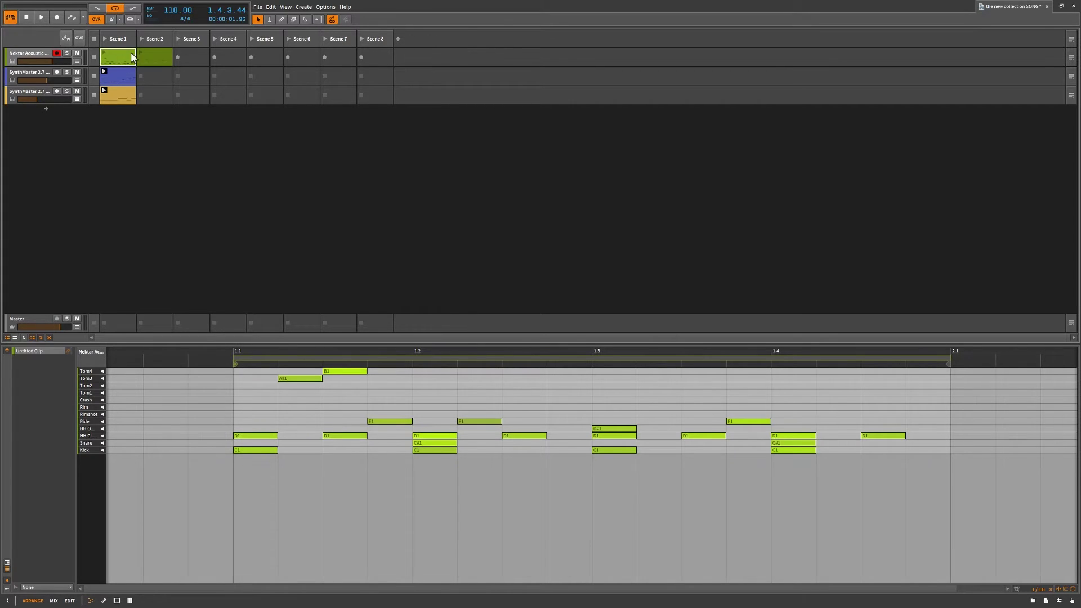
click(143, 52)
click(8, 601)
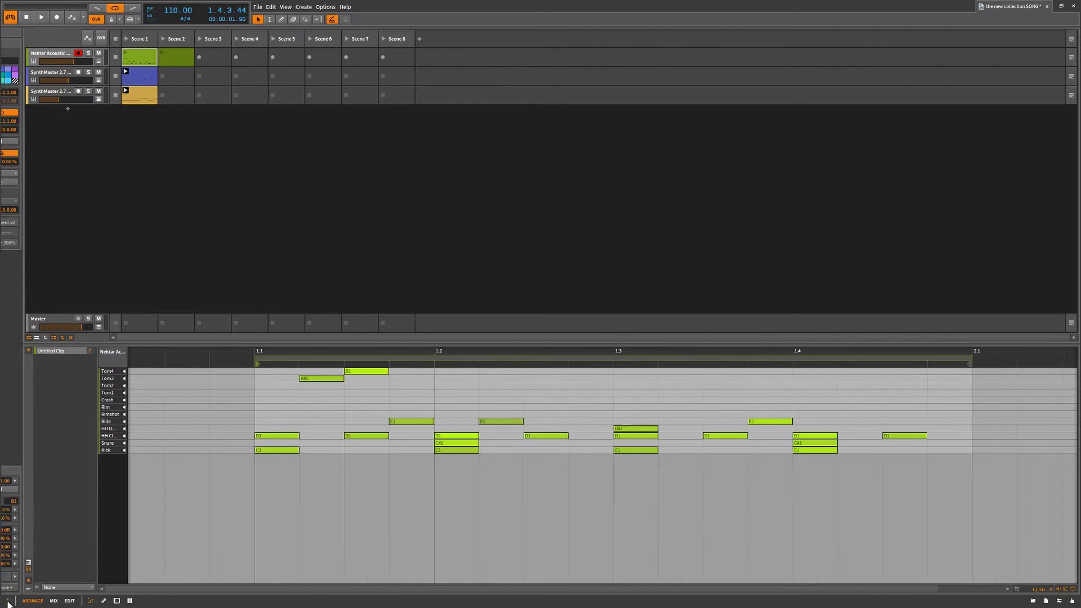
click(192, 51)
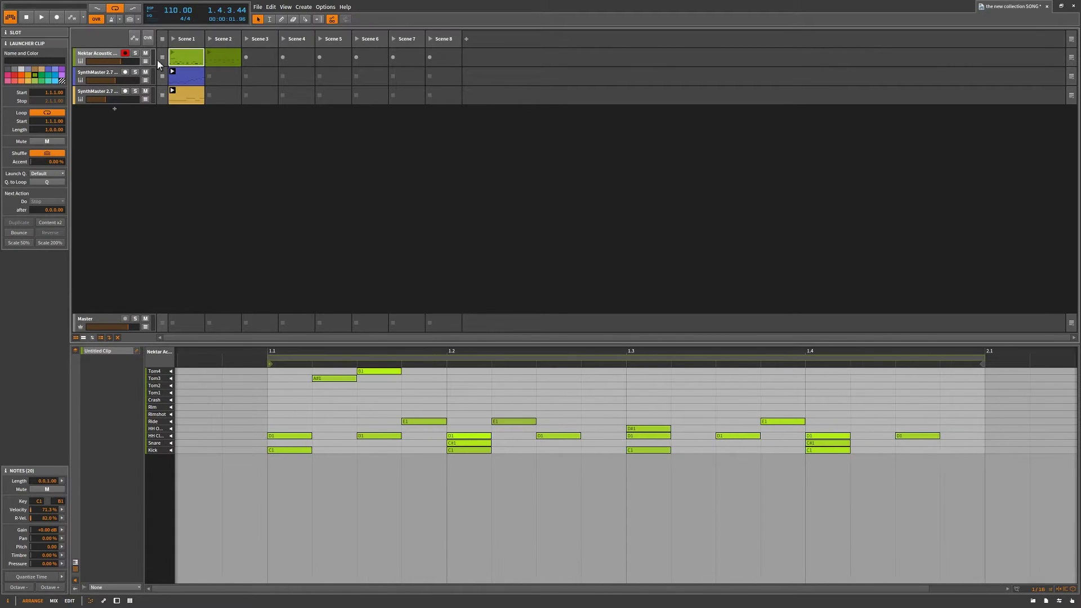
click(51, 59)
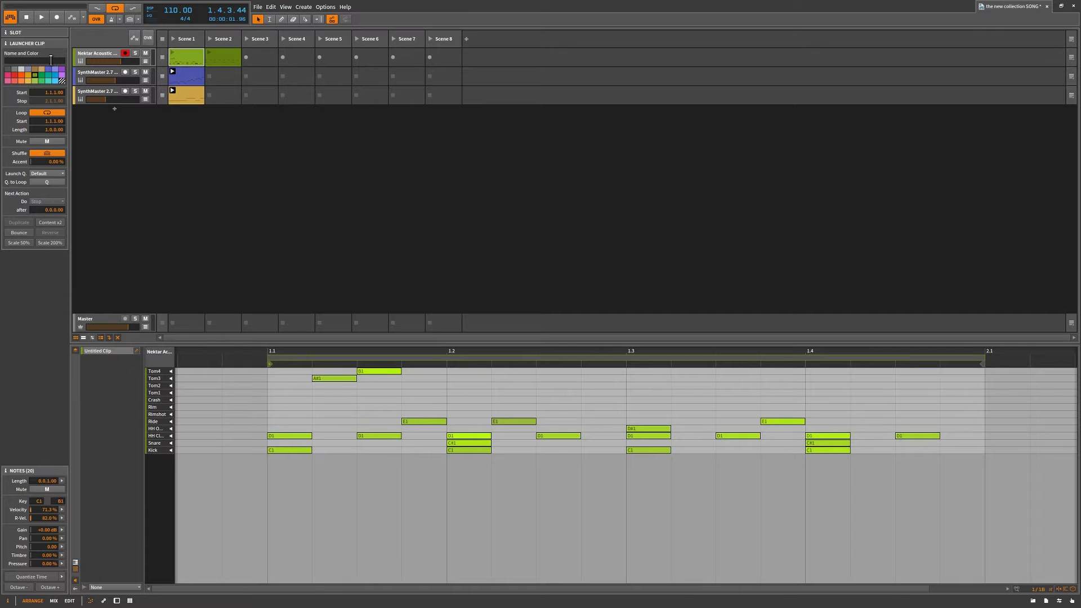
click(8, 600)
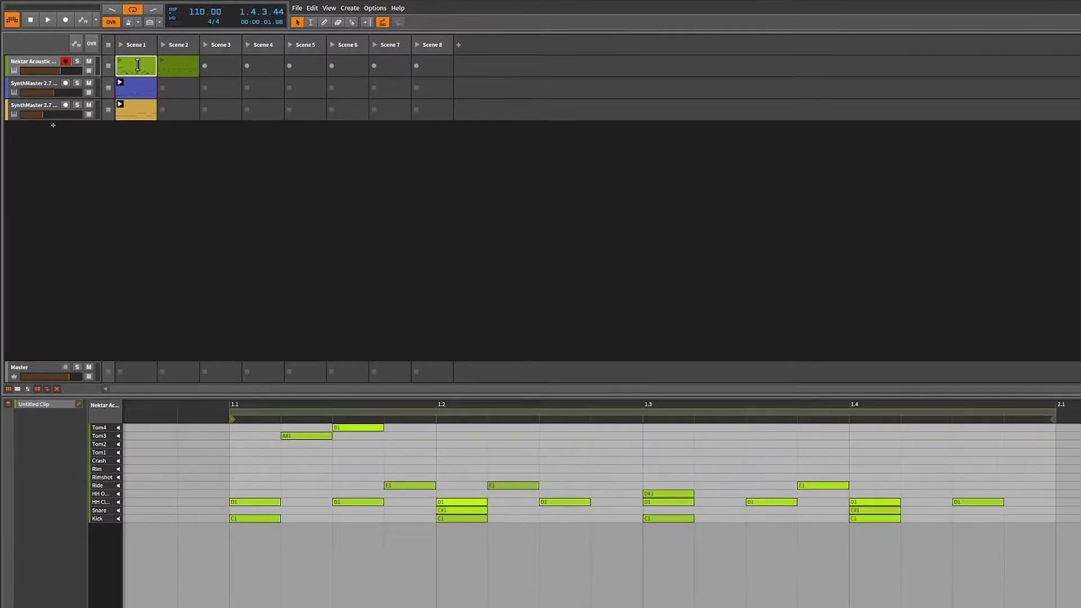
Rename the Scene 1 drum clip to 'drum' and begin naming the Scene 2 clip.
double_click(120, 53)
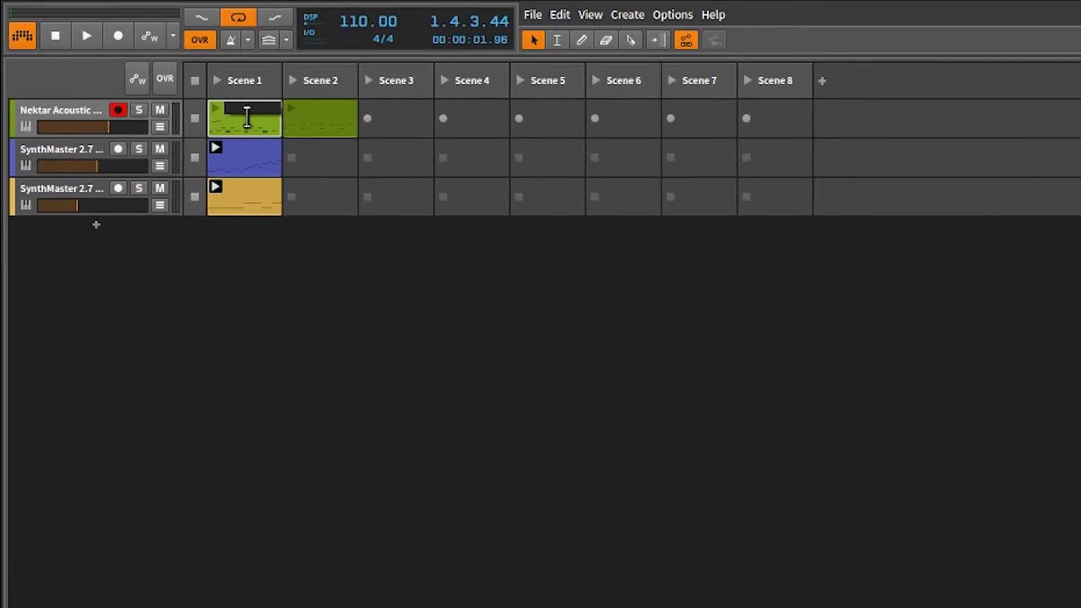
text(drum)
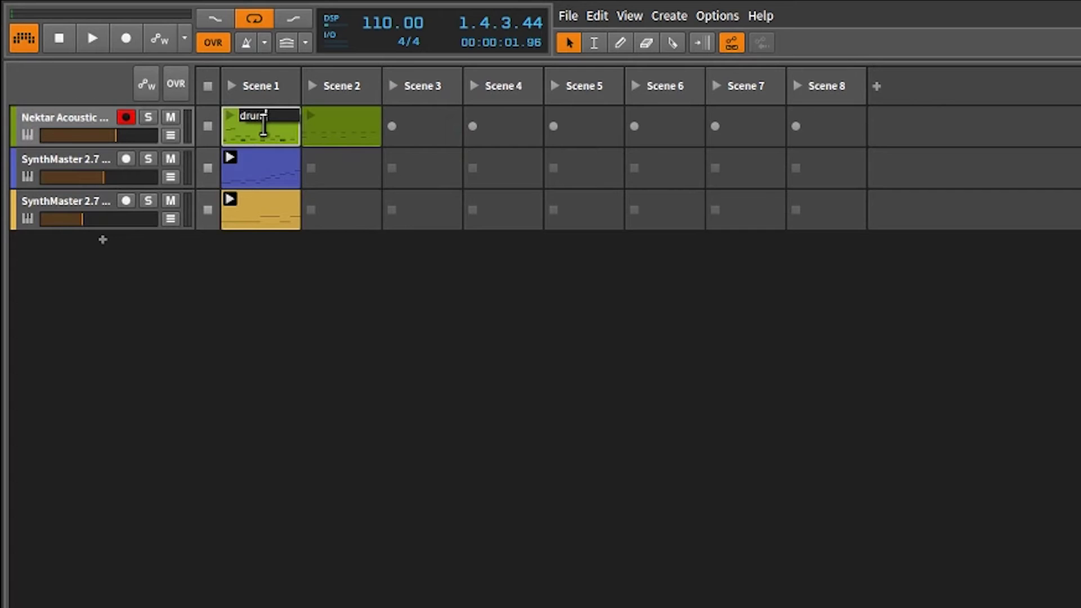
key(Return)
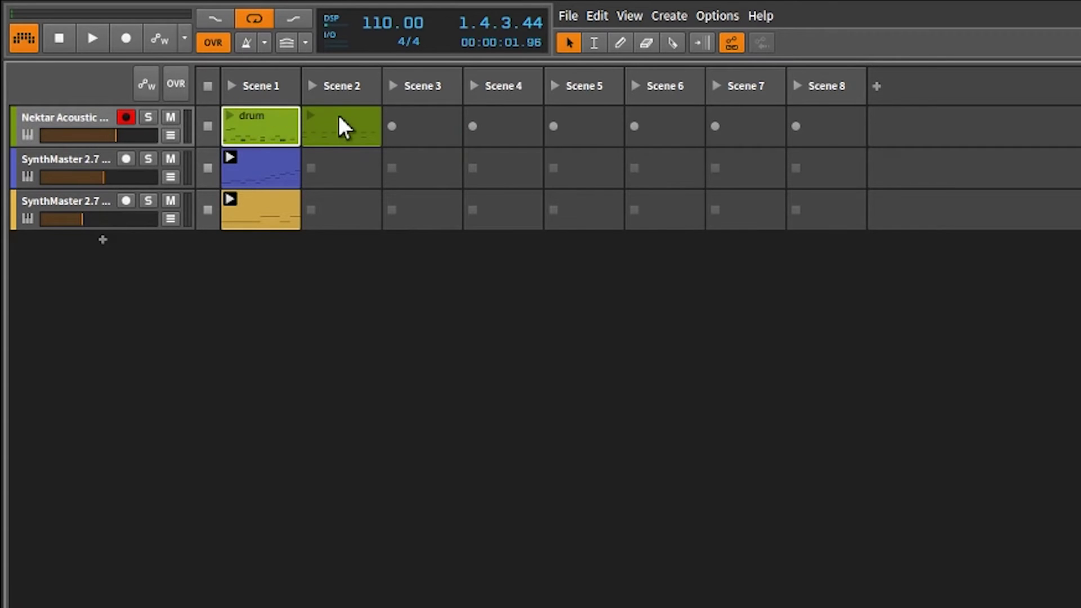
double_click(341, 113)
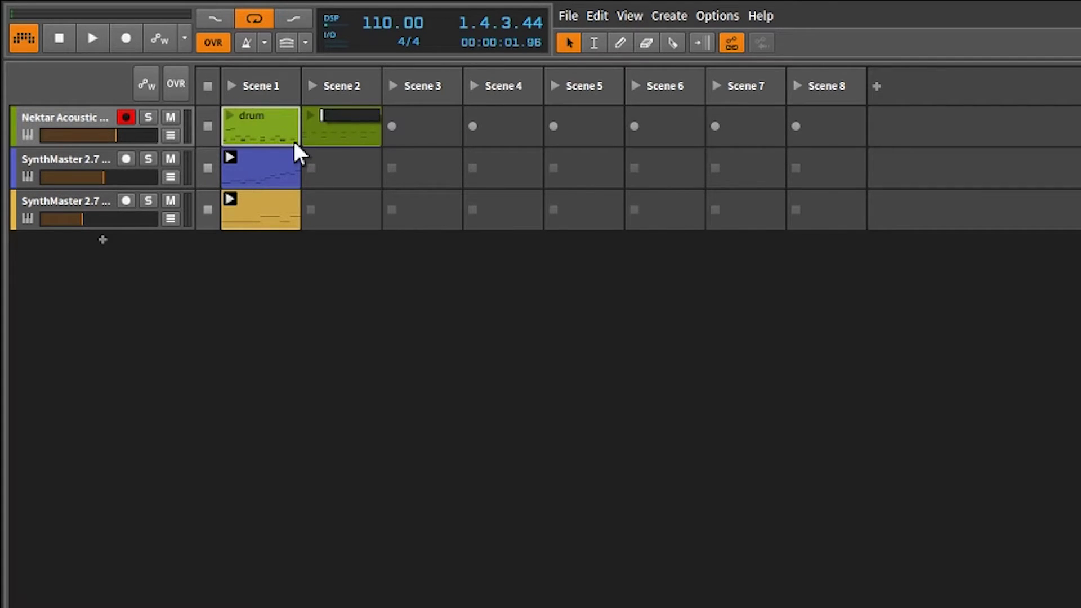
text(drum 2)
Commit 'drum 2', then name the blue SynthMaster clip 'flood' and the yellow one 'good'.
key(Return)
double_click(259, 157)
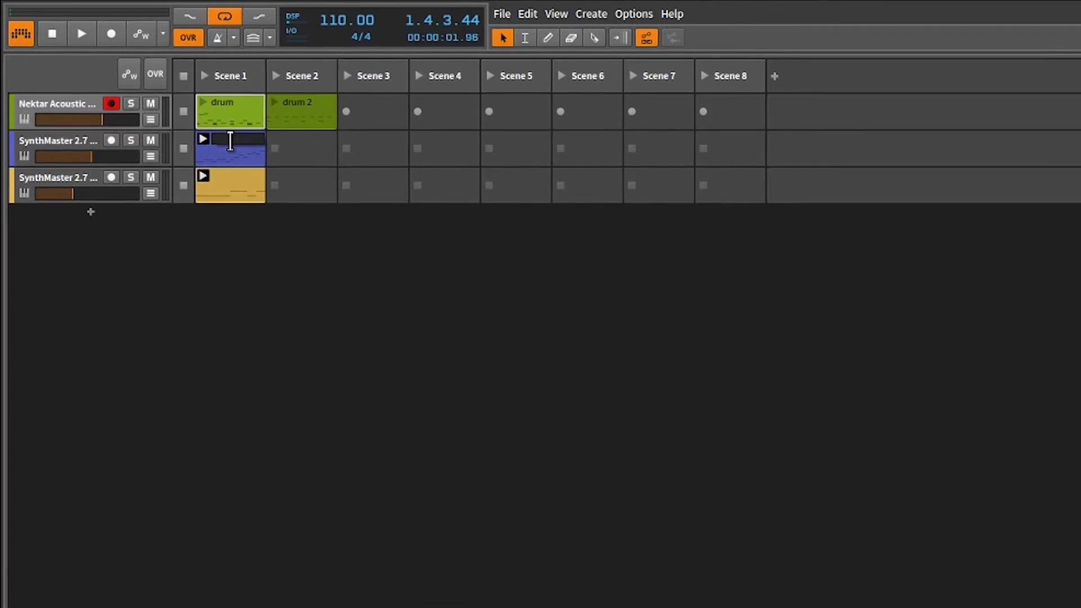
text(rood)
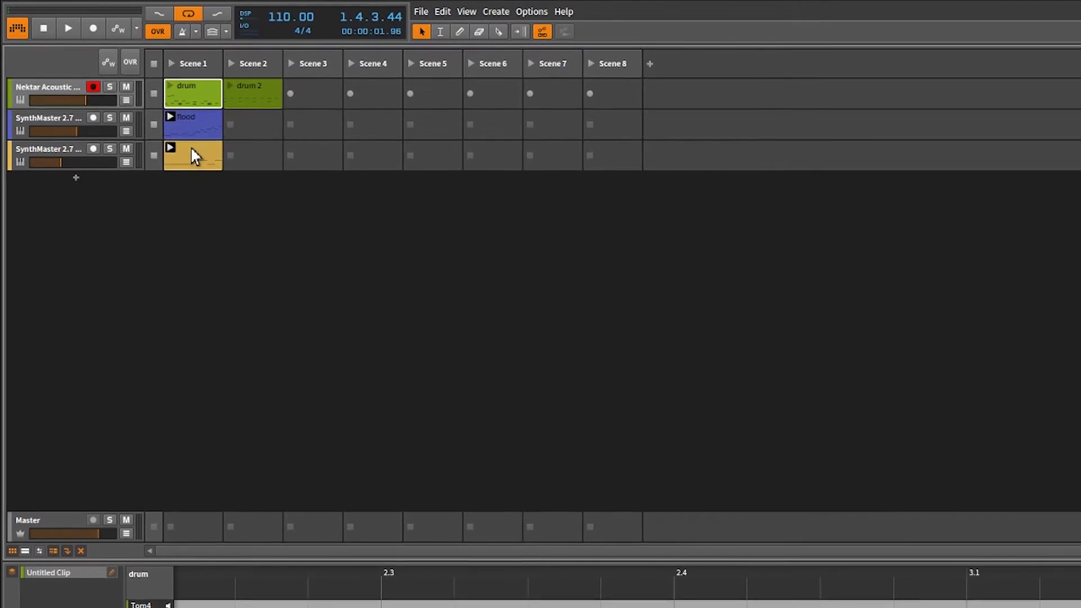
key(ctrl+r)
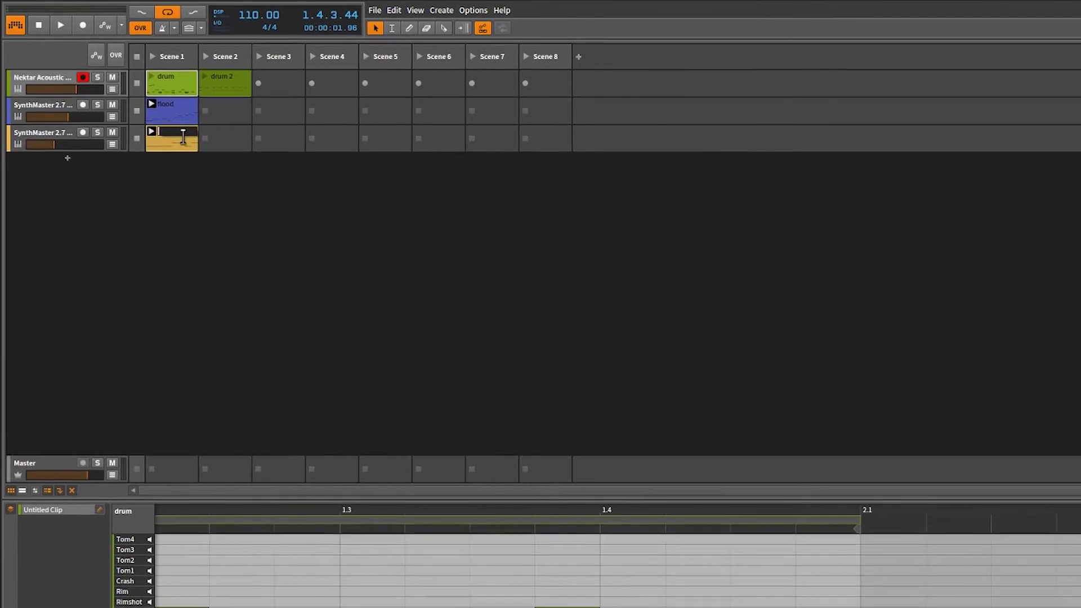
text(good)
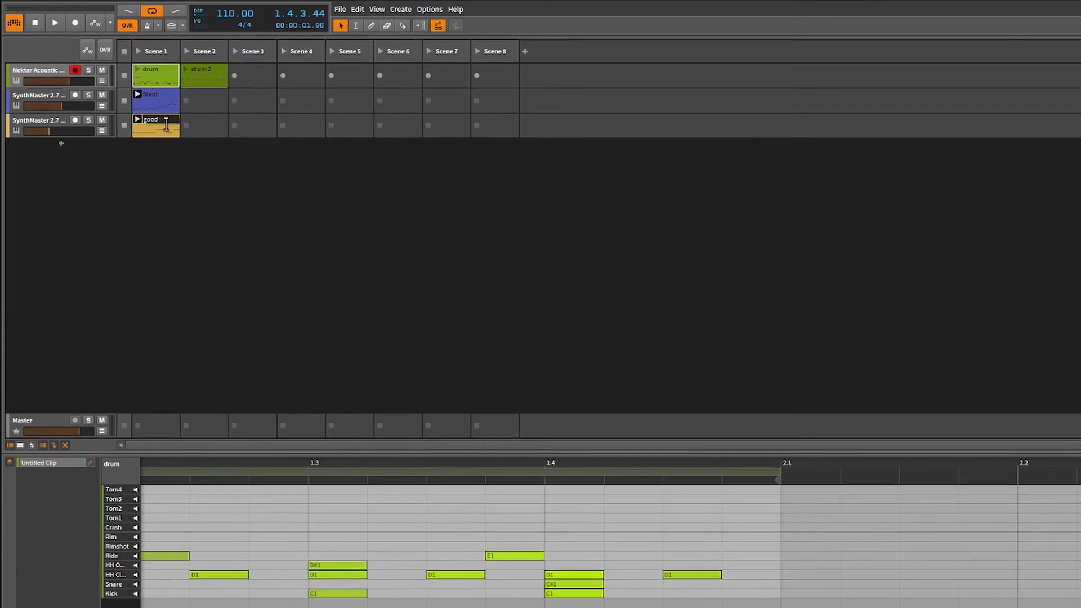
key(Return)
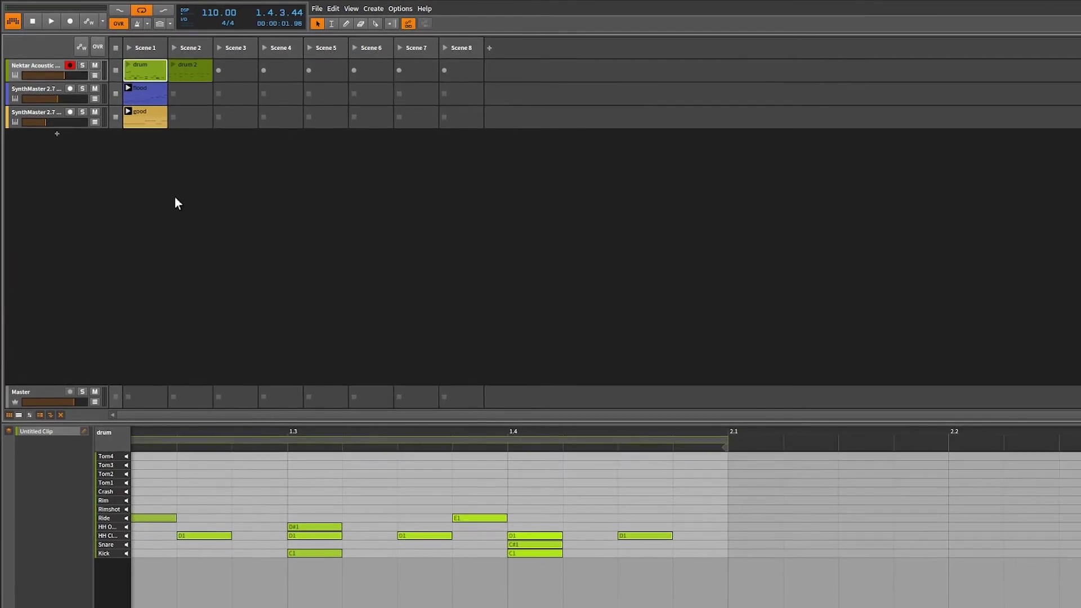
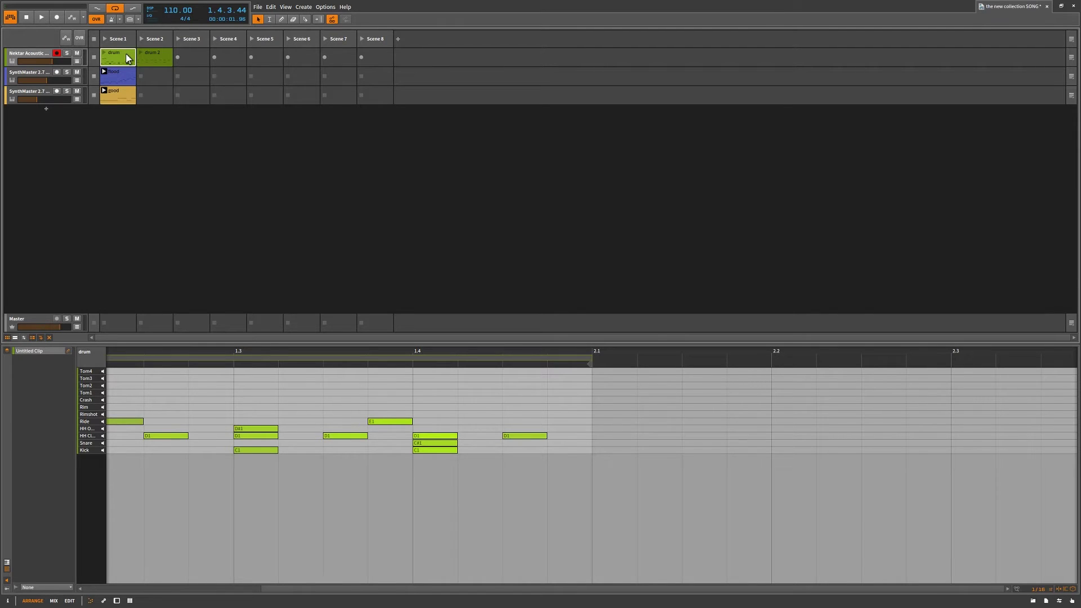
Fit the Scene 1 drum clip, bars 1.1 to 2.1, to the note editor view.
click(127, 58)
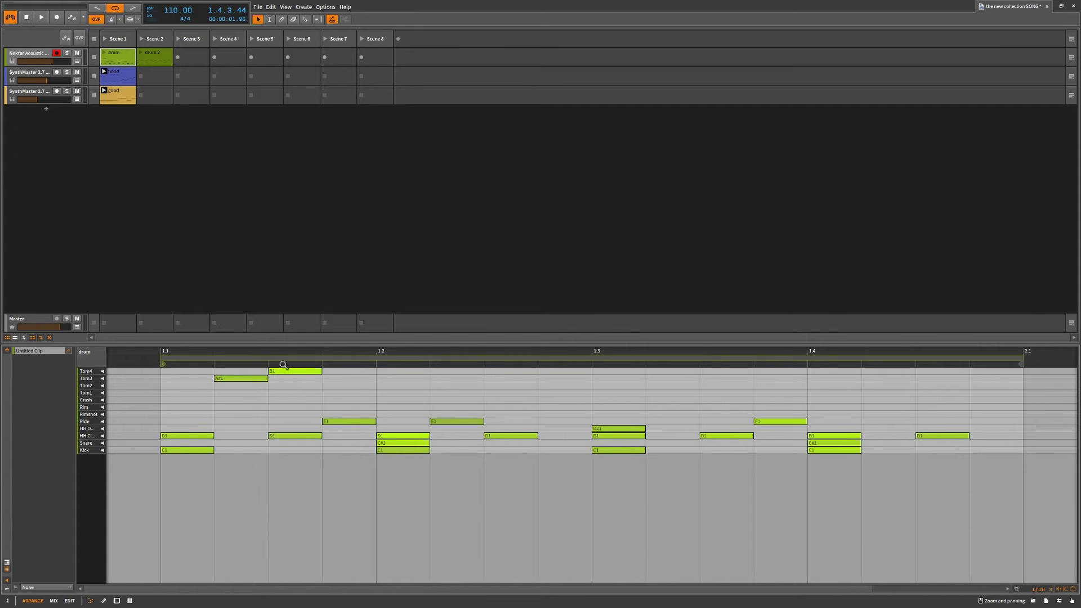
click(127, 59)
Use Content x2 in the Inspector to double the drum clip to four bars.
click(8, 600)
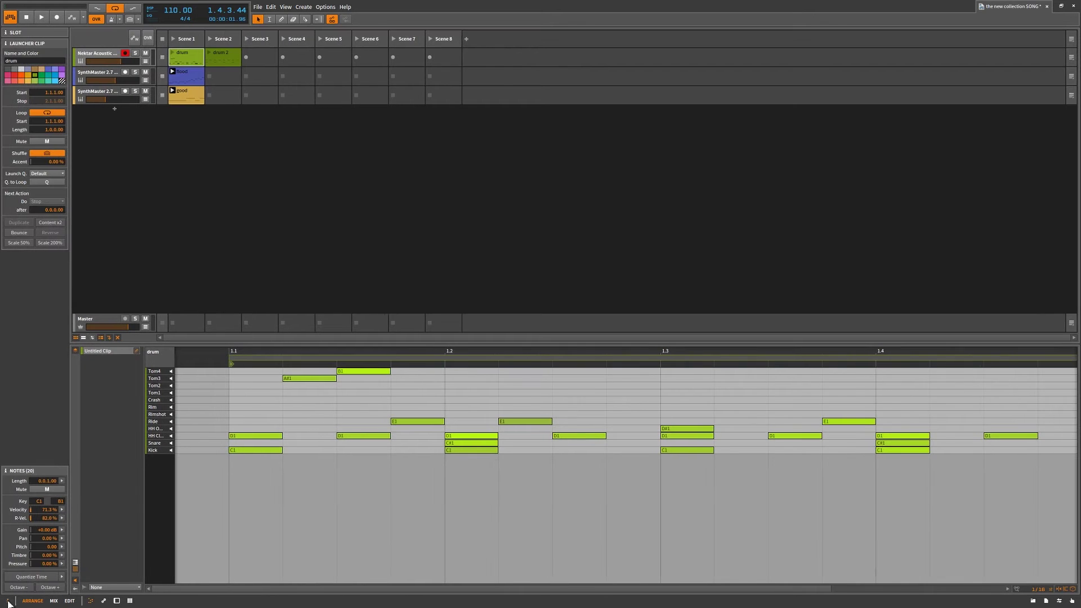
click(49, 224)
click(48, 223)
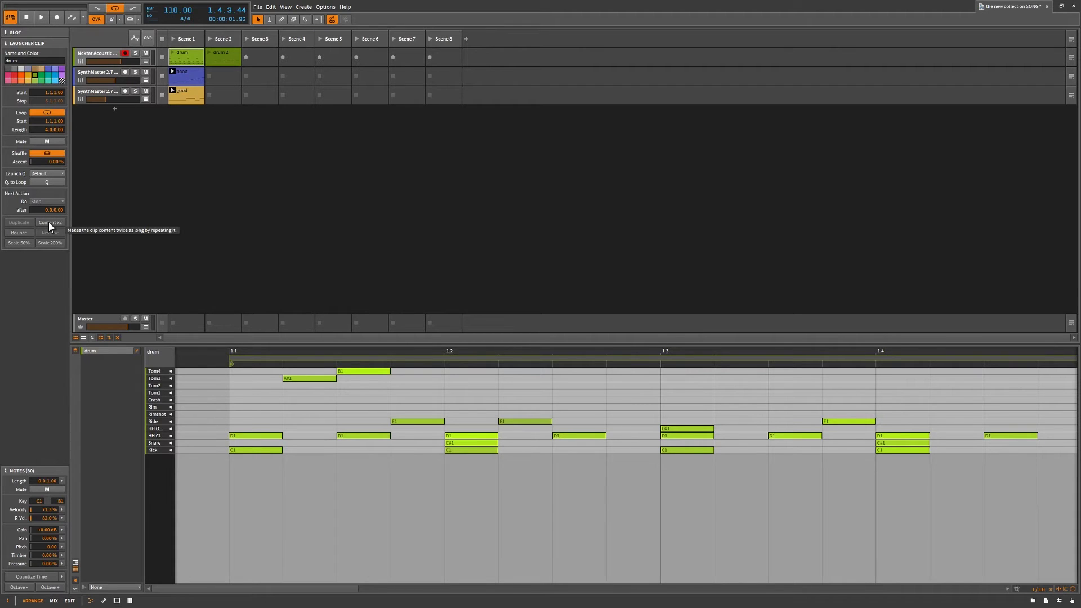
Zoom-fit the four-bar drum clip, then show the flood clip's notes.
drag(416, 354, 261, 212)
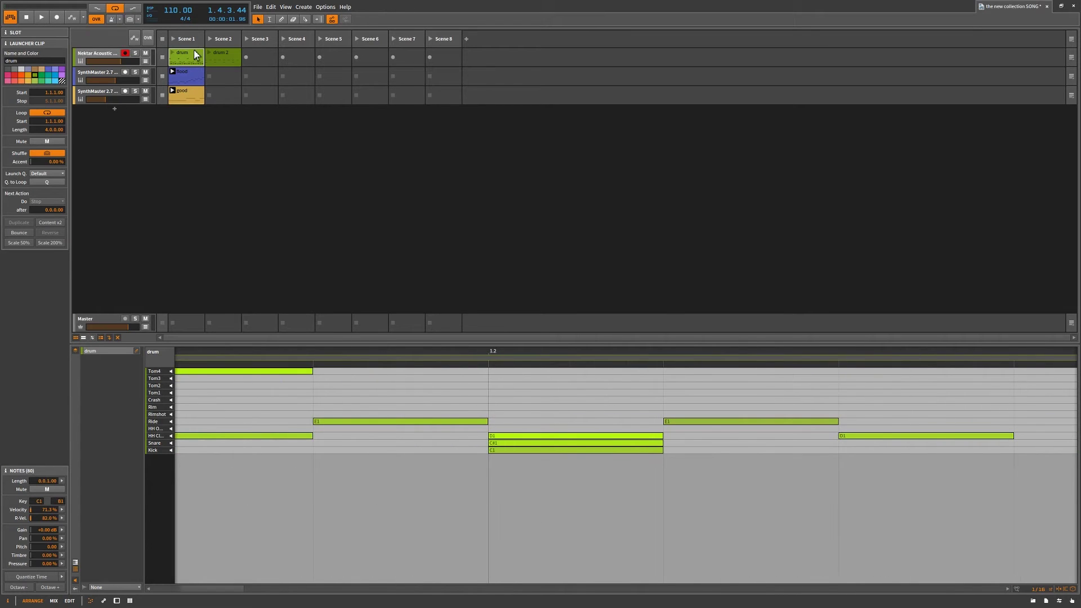
click(196, 55)
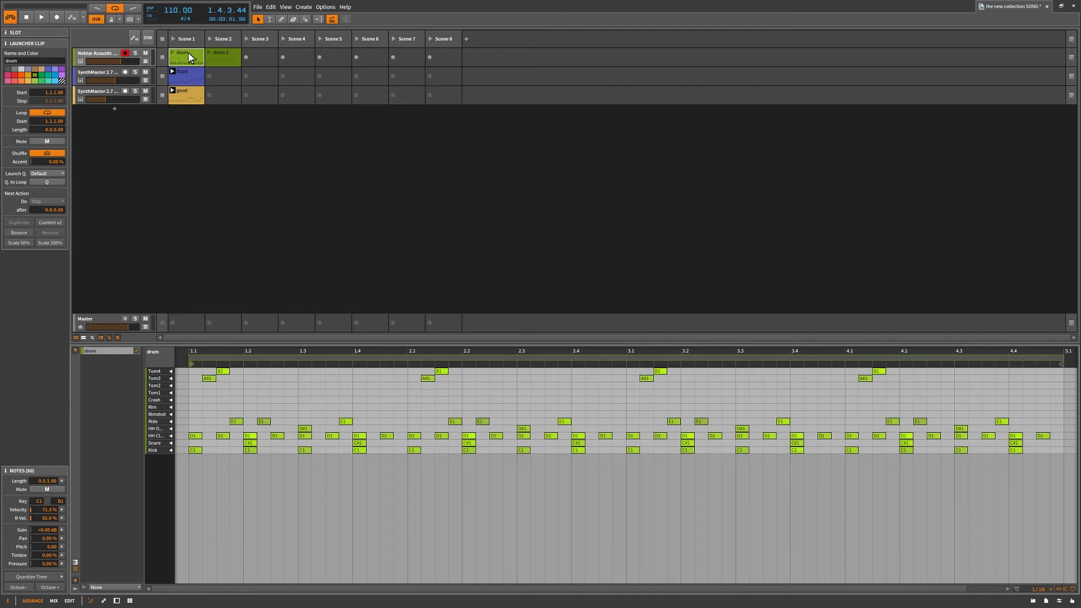
click(186, 75)
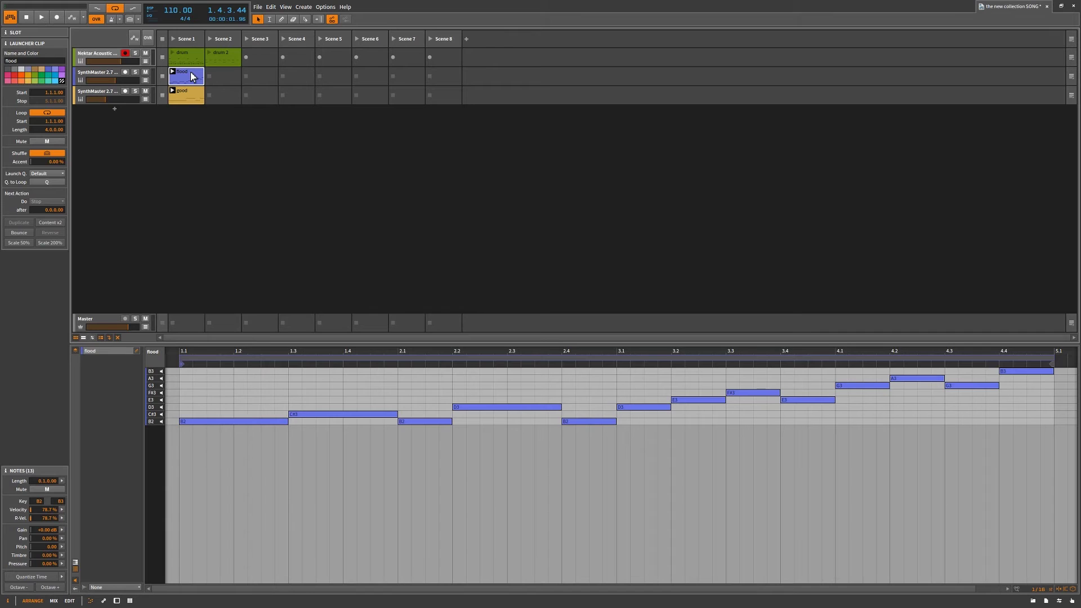
click(72, 602)
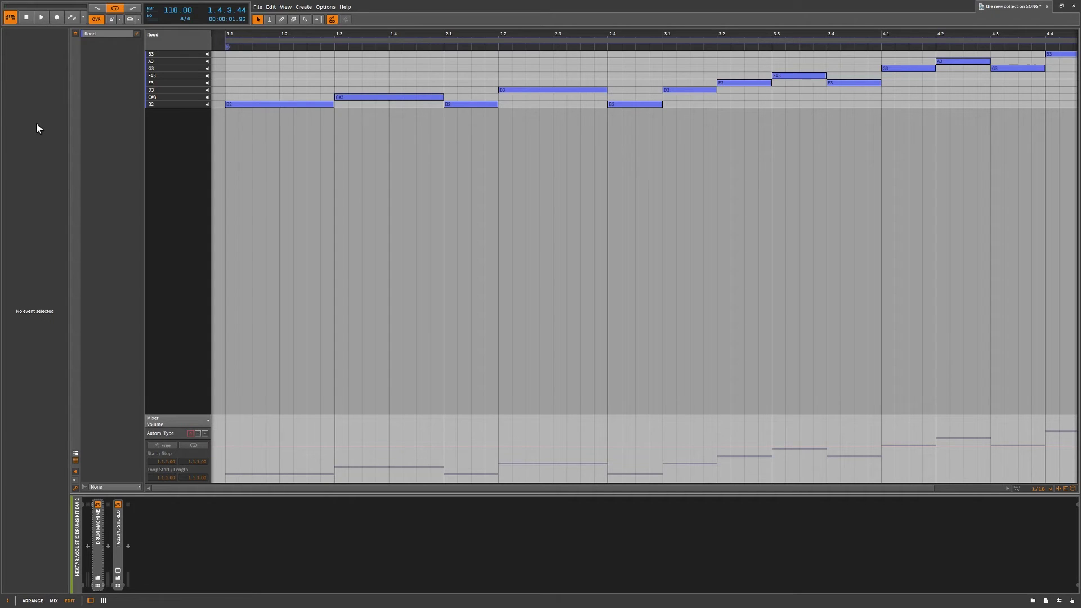
click(317, 105)
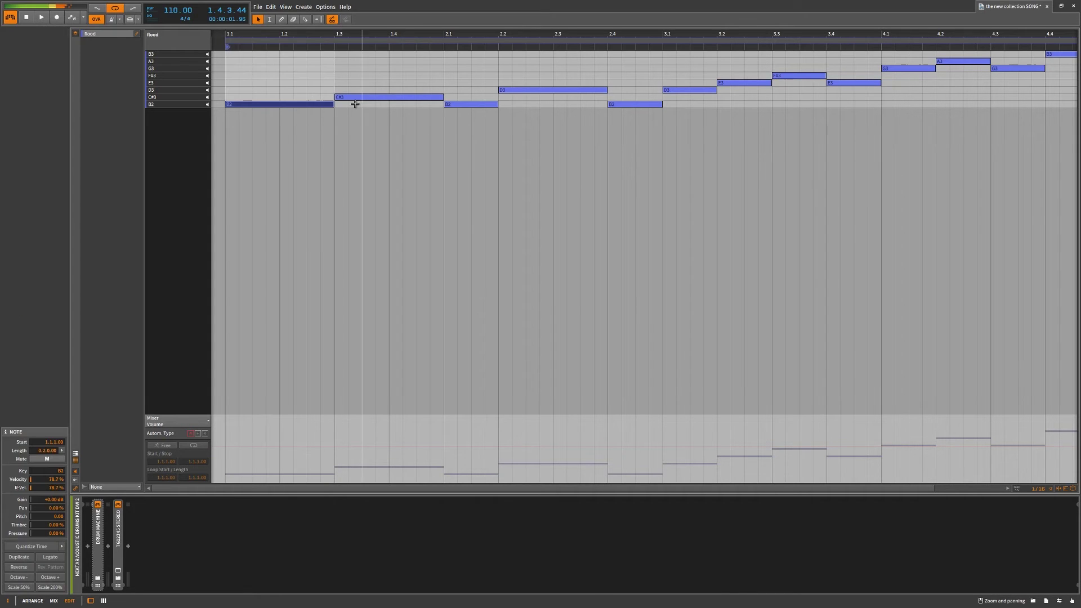
click(362, 99)
click(453, 105)
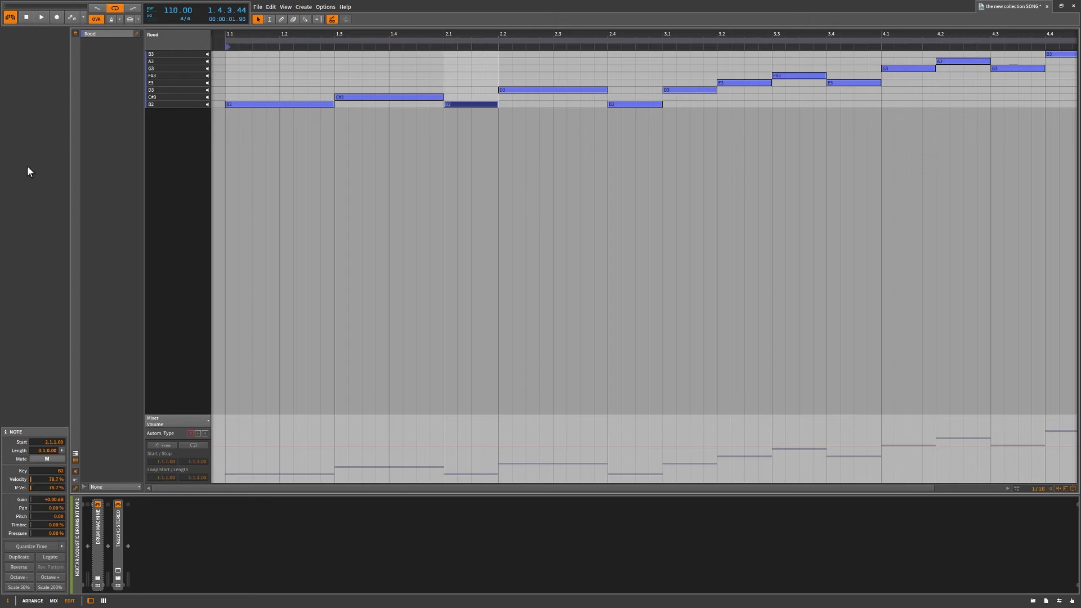
click(280, 39)
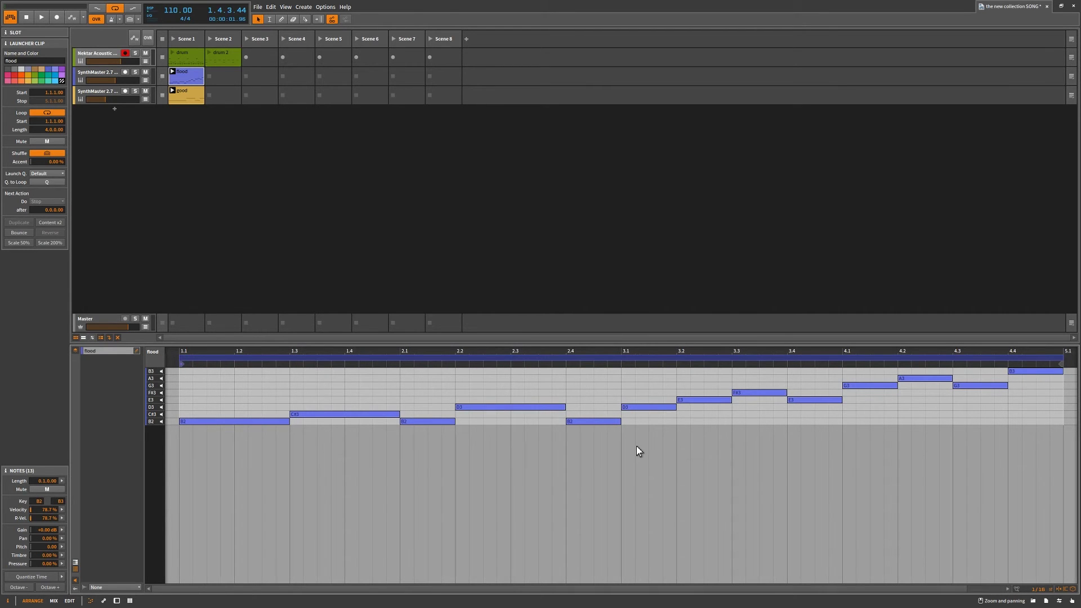
View the good, drum and drum 2 clips, ending on drum 2's hi-hat and kick pattern.
click(196, 94)
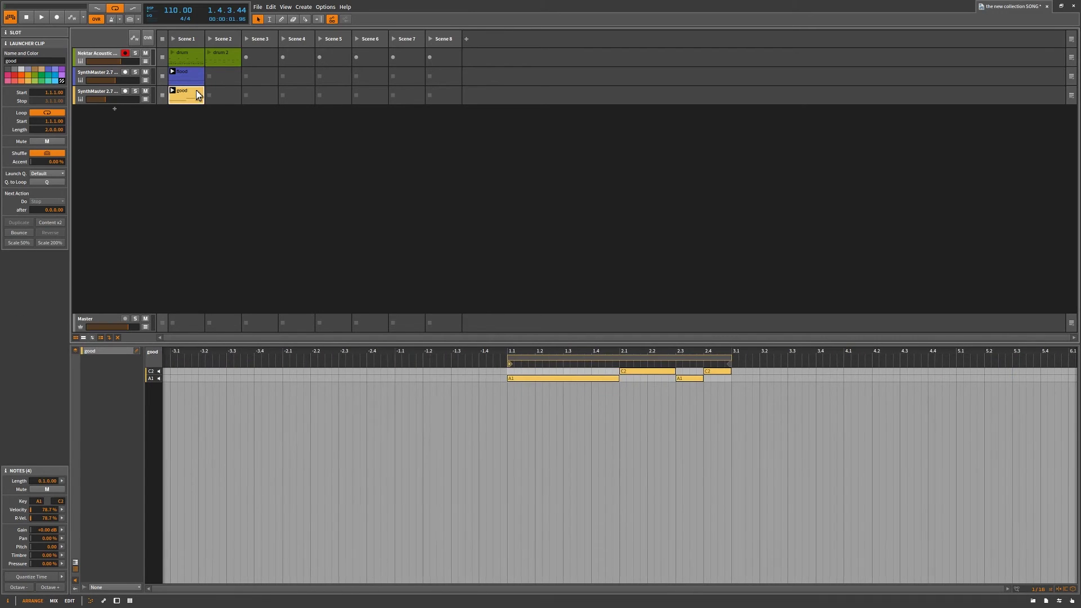
click(194, 53)
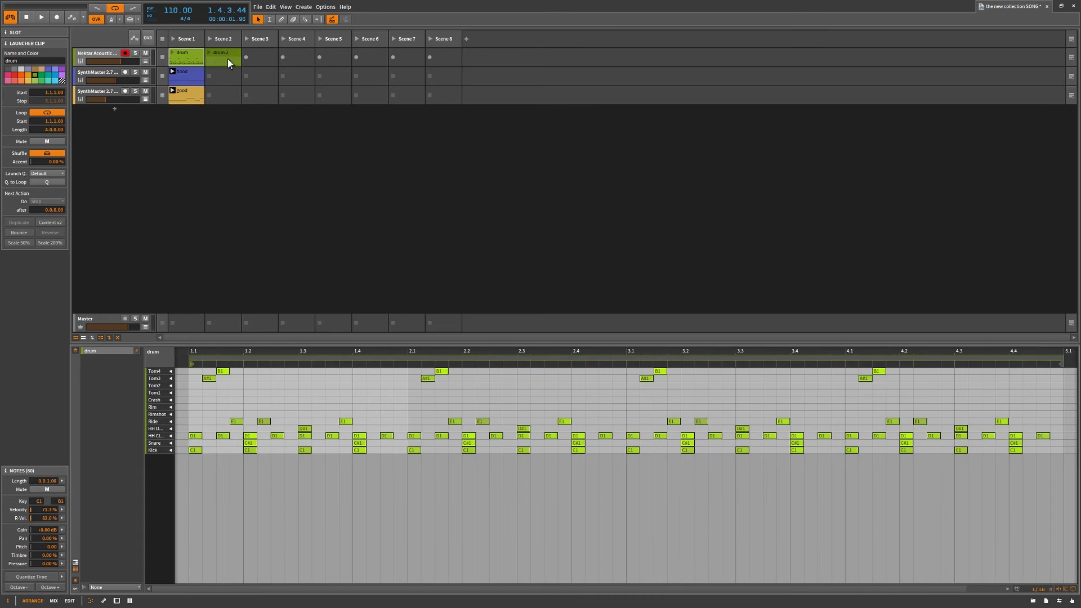
click(231, 55)
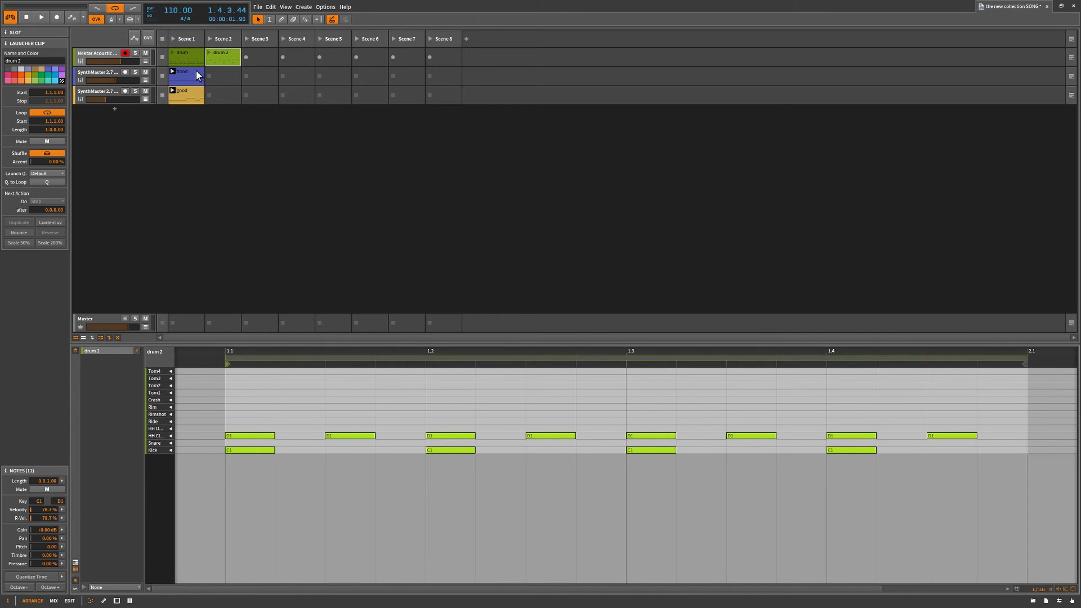
click(199, 54)
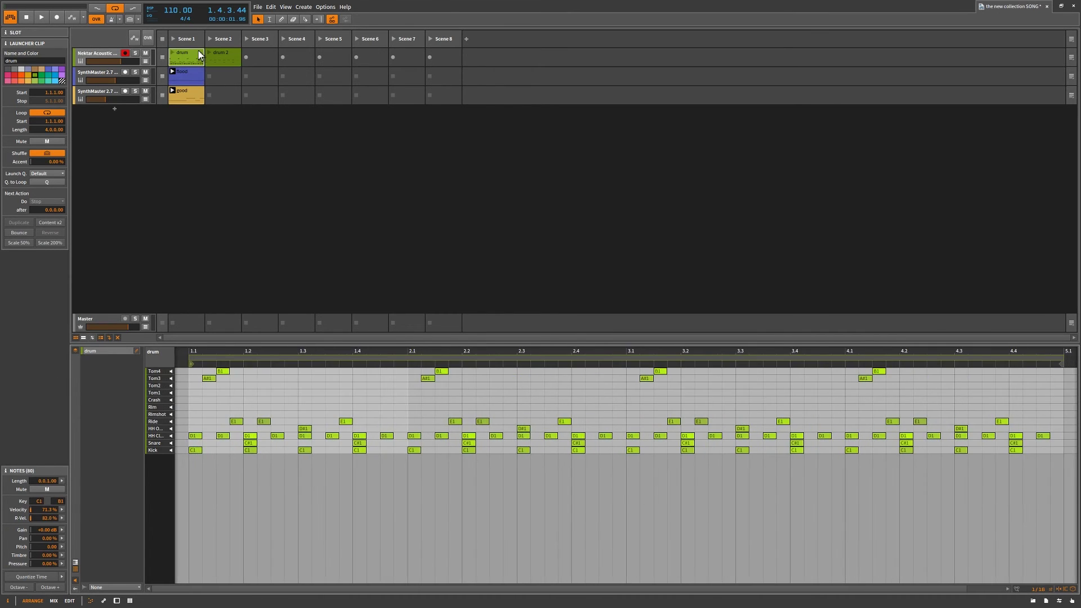
click(233, 55)
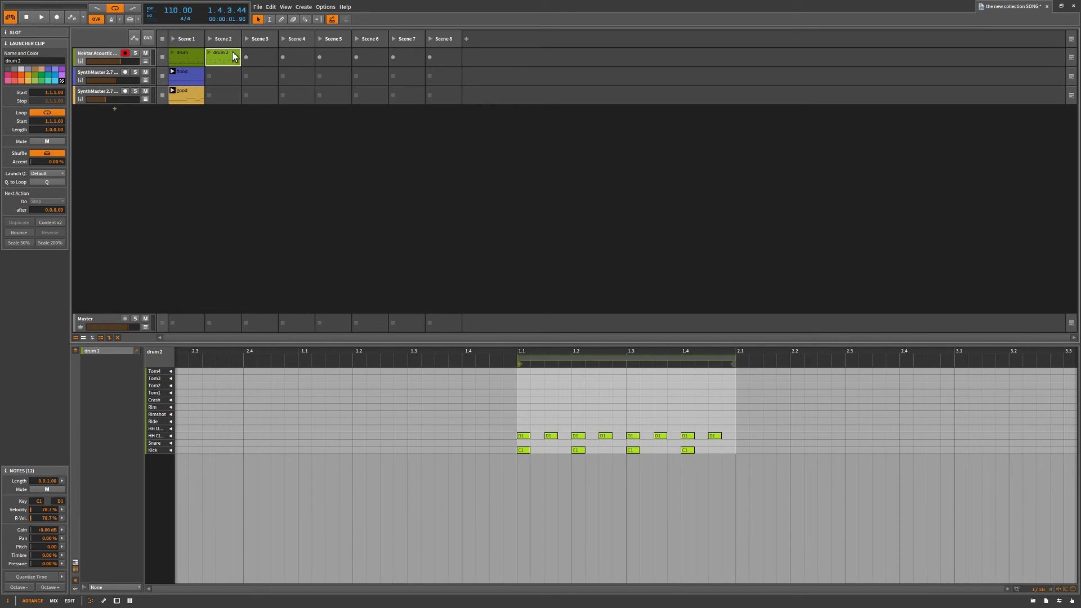
Confirm the flood clip's existing name unchanged and close the Inspector panel.
double_click(188, 72)
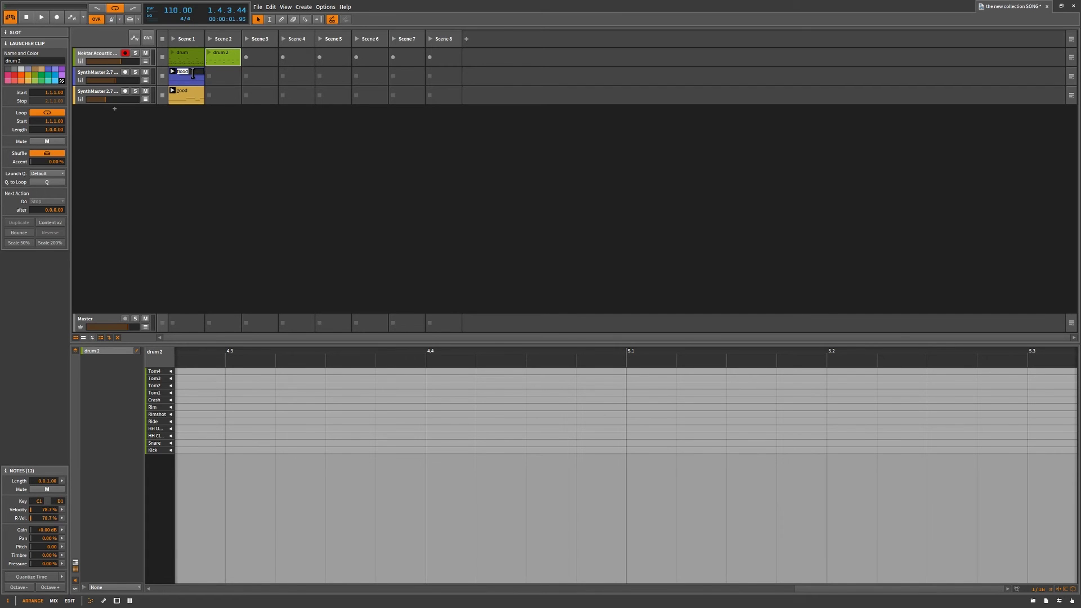
key(Return)
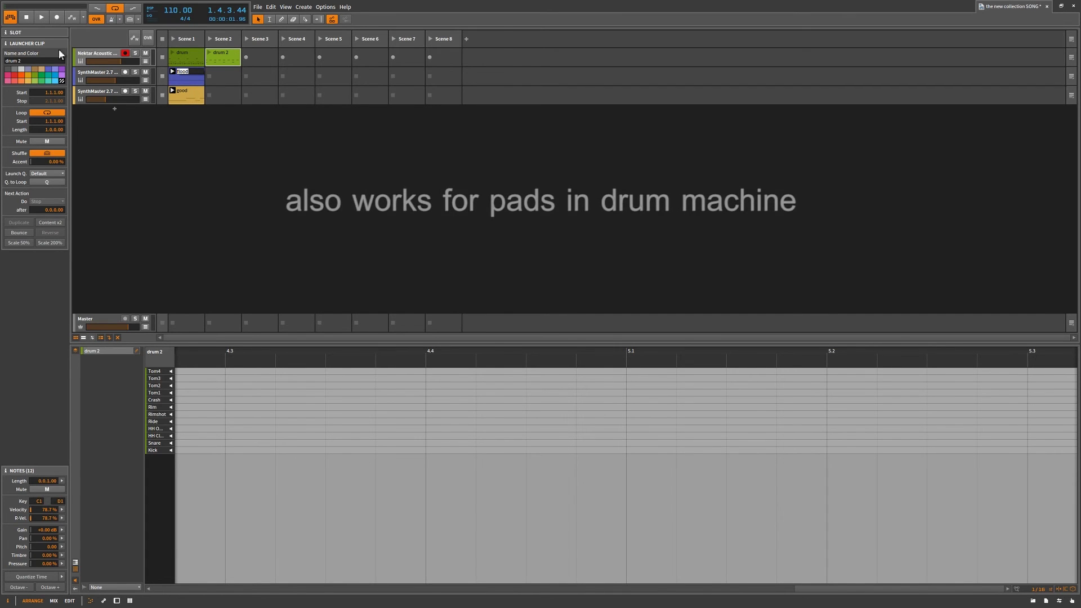
click(7, 601)
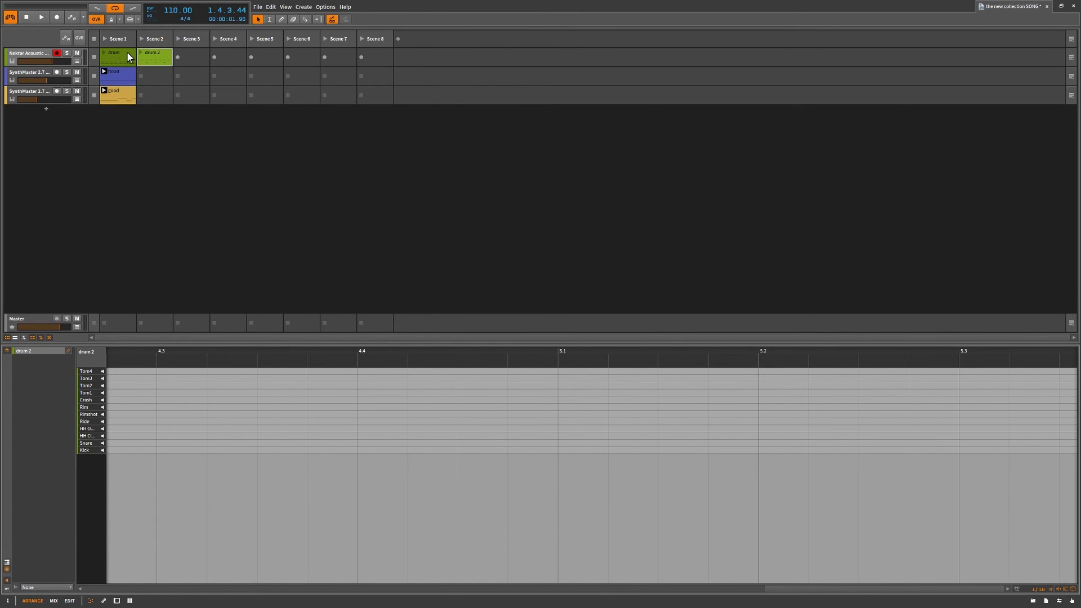
Show the drum clip in the EDIT layout with its Launcher Clip settings.
click(127, 57)
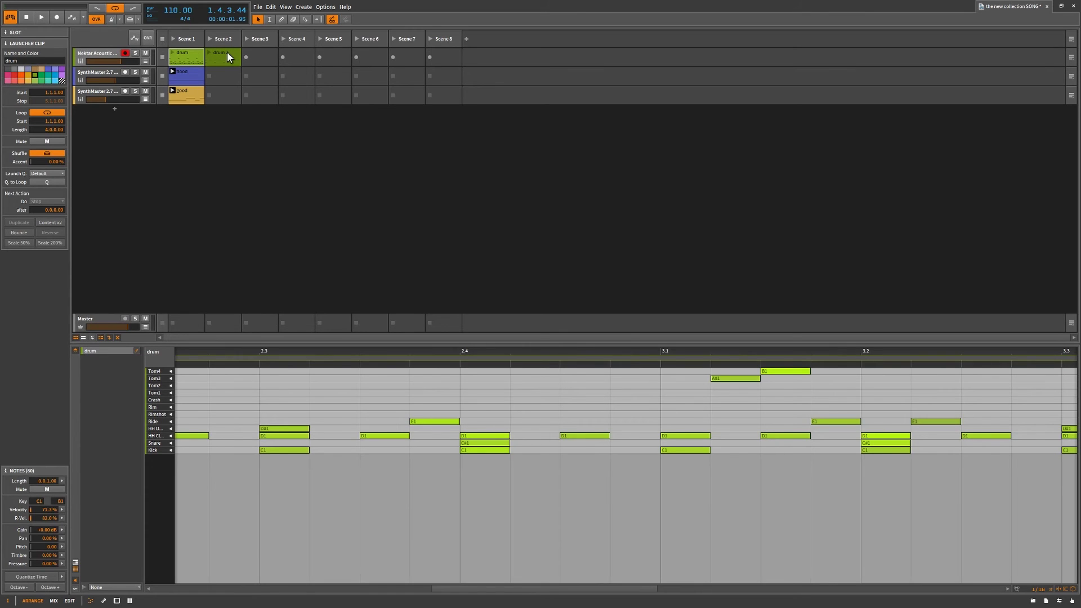
click(69, 601)
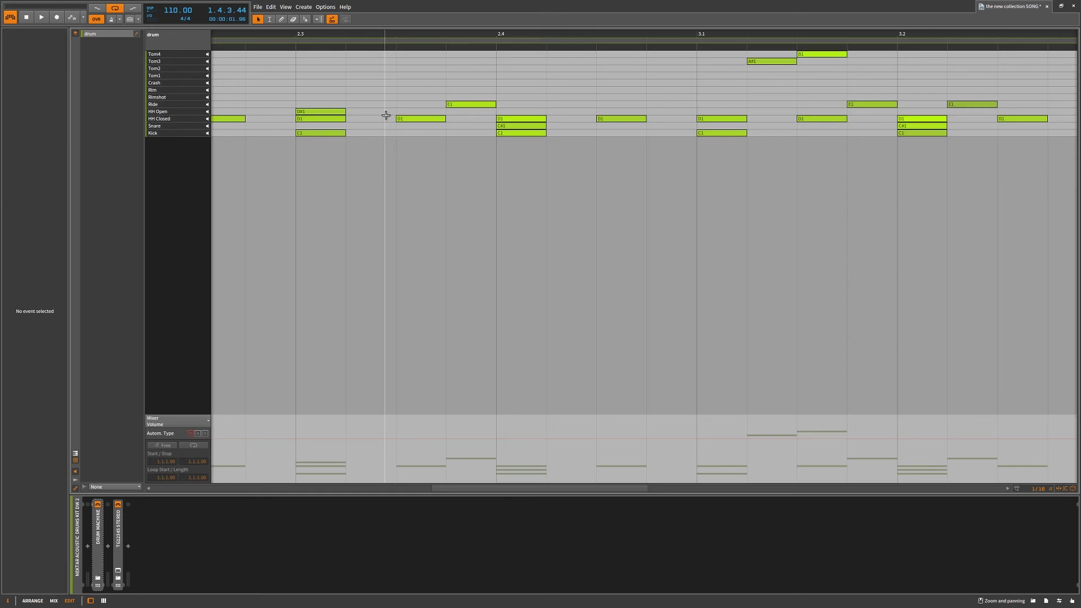
click(387, 44)
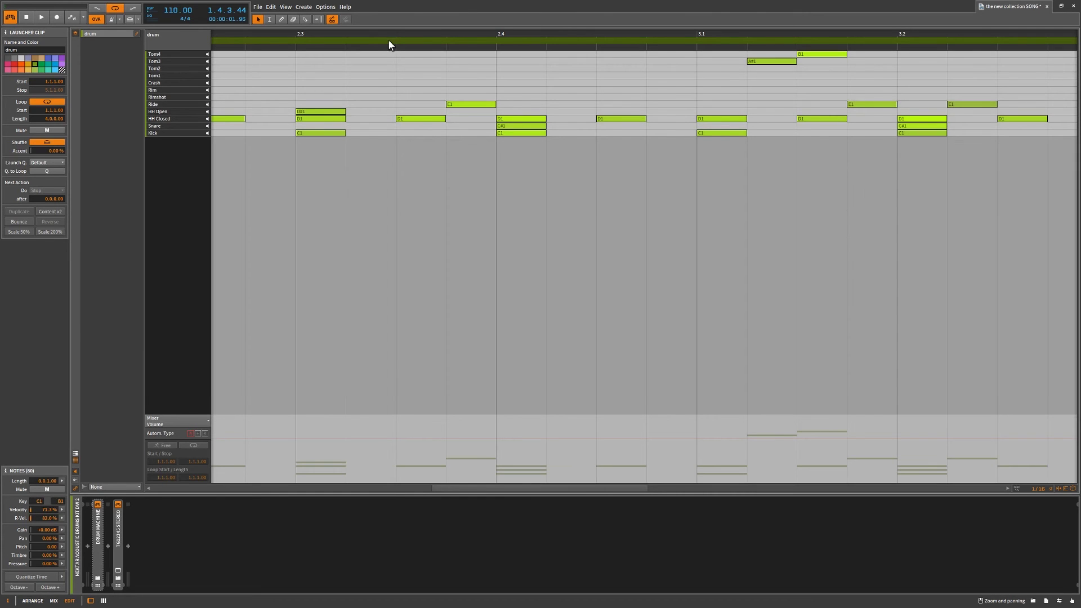